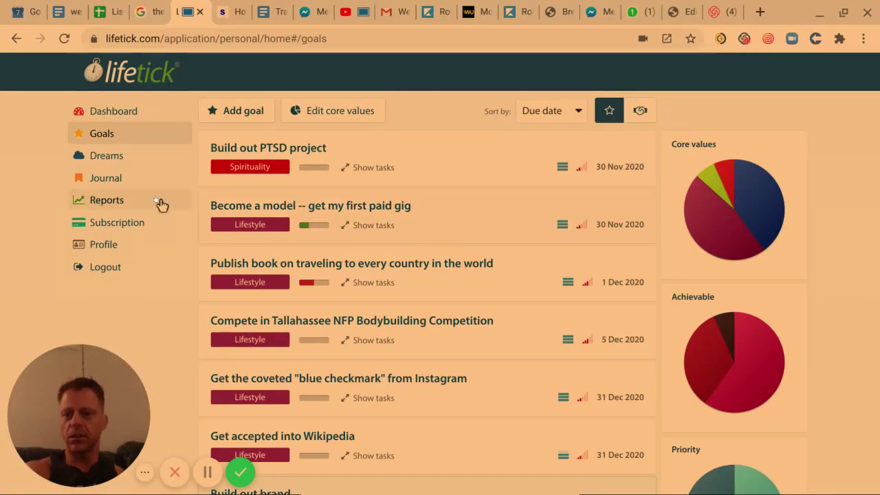
# On the dashboard, log Yes for stretching, scripture study, Morning Prayer and morning priority and journal, and record a Meditation occurrence
pyautogui.click(117, 121)
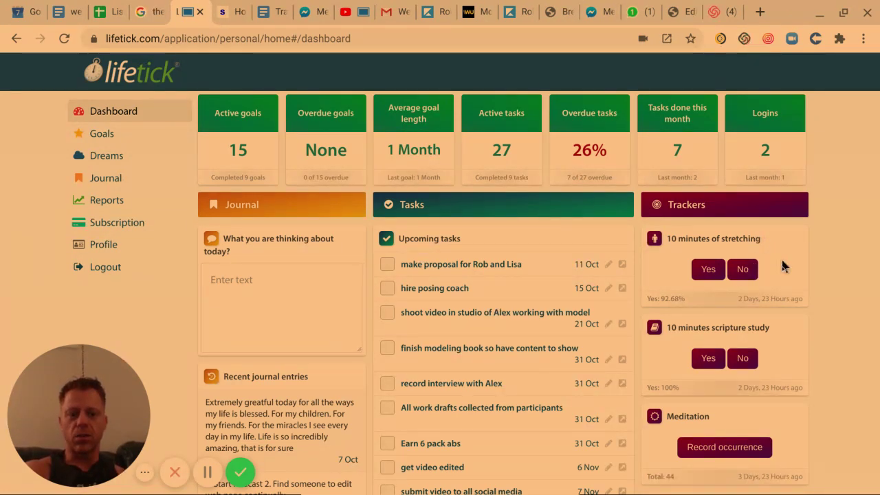
pyautogui.click(710, 272)
pyautogui.click(708, 362)
pyautogui.scroll(-1, 778, 346)
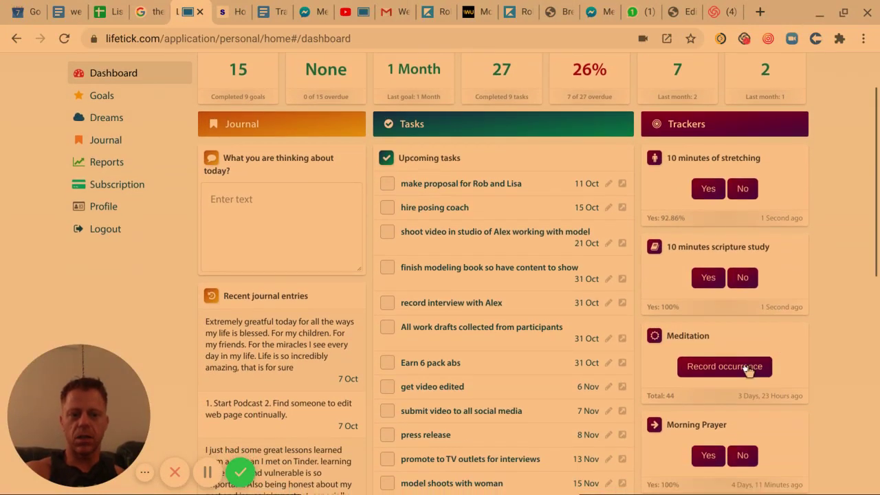
pyautogui.click(755, 366)
pyautogui.scroll(-1, 745, 362)
pyautogui.click(708, 351)
pyautogui.scroll(-1, 696, 353)
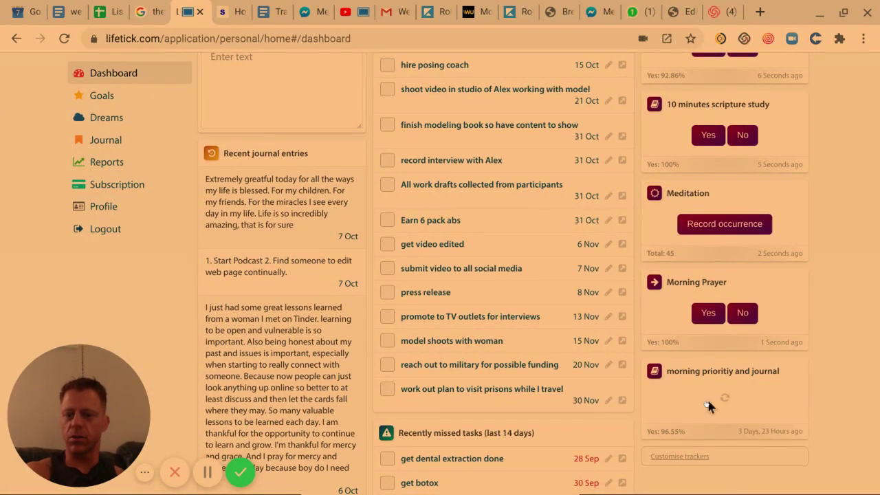
pyautogui.click(707, 404)
# Start a numbered journal entry whose first item is helping a named person finish book cover art
pyautogui.scroll(2, 363, 350)
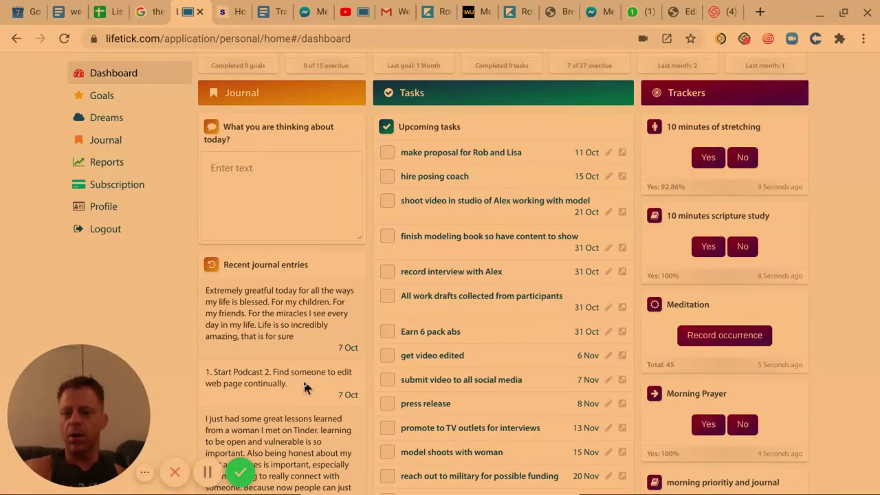
pyautogui.click(249, 172)
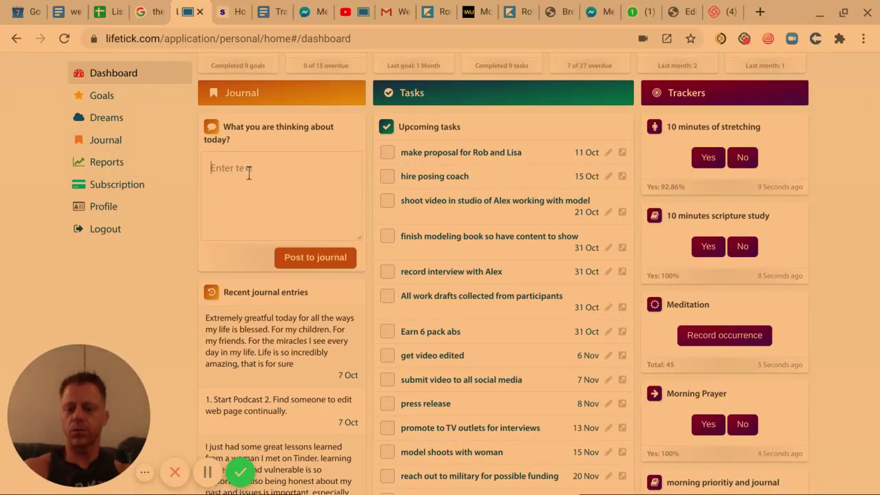
pyautogui.write('1. ')
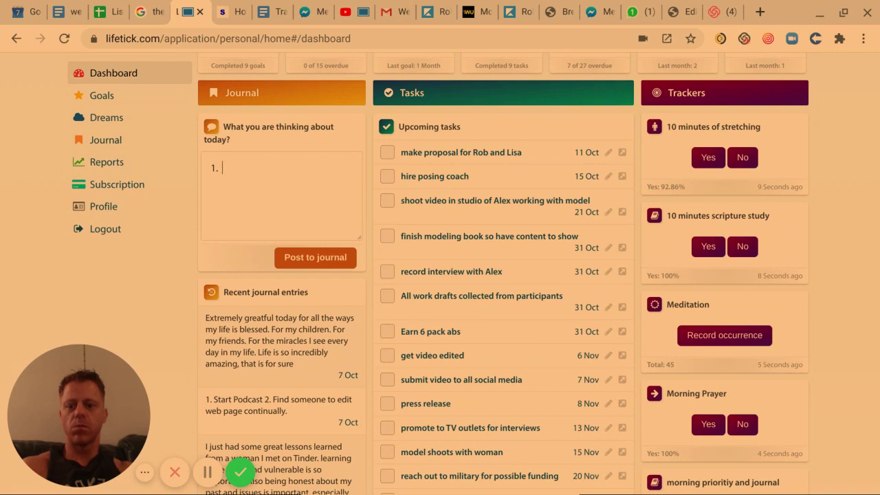
pyautogui.write('help C')
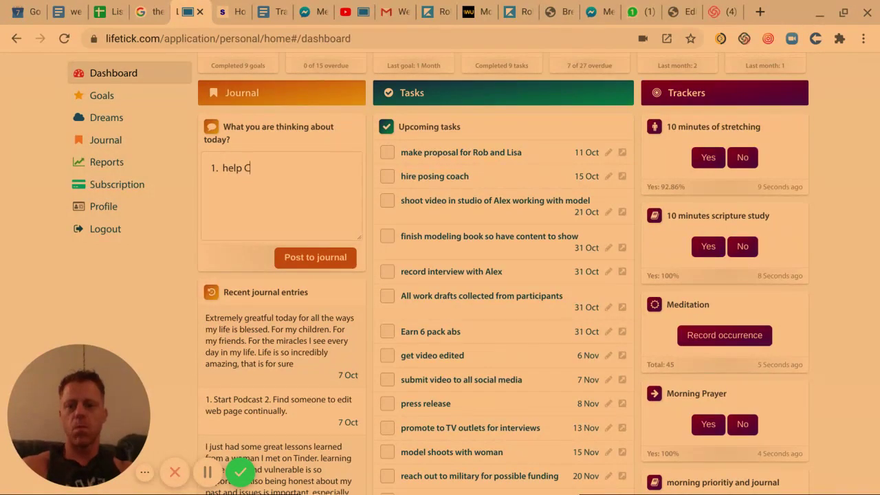
pyautogui.write('amala fini')
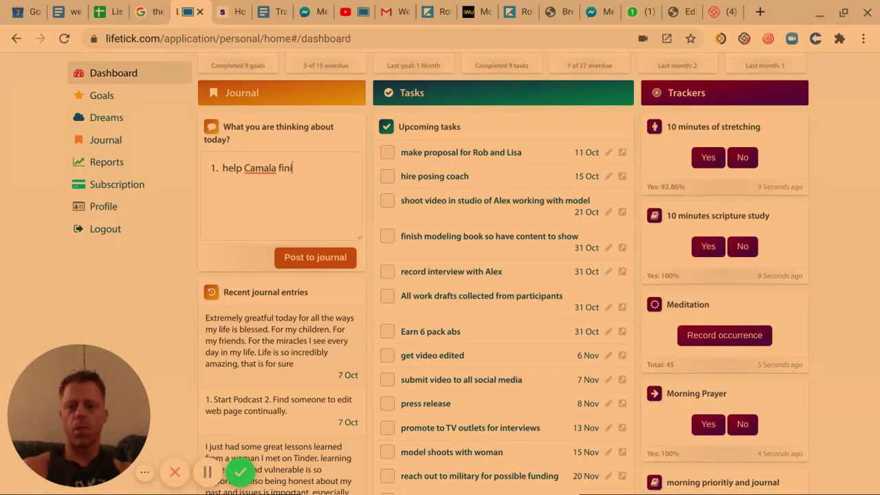
pyautogui.write('sh book ')
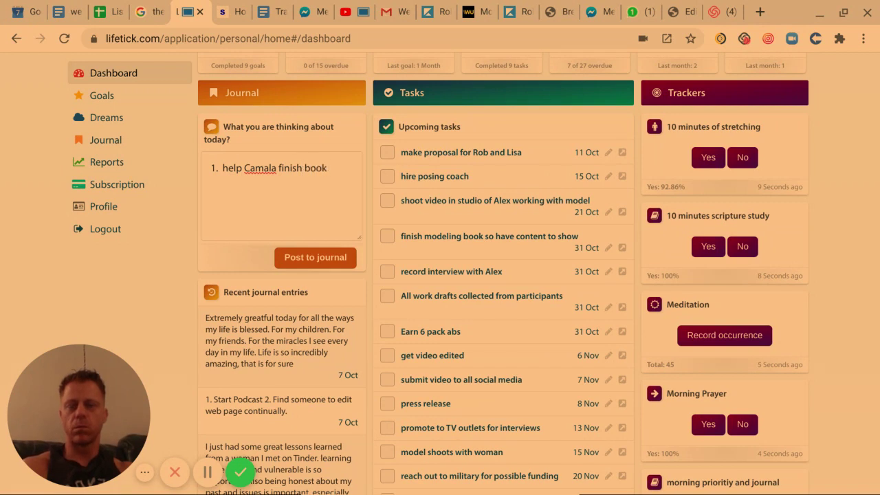
pyautogui.write('cover art')
pyautogui.press('Return')
# Add the items "2. hiking time together" and "3. hire editor for book" to the journal entry
pyautogui.write('2.')
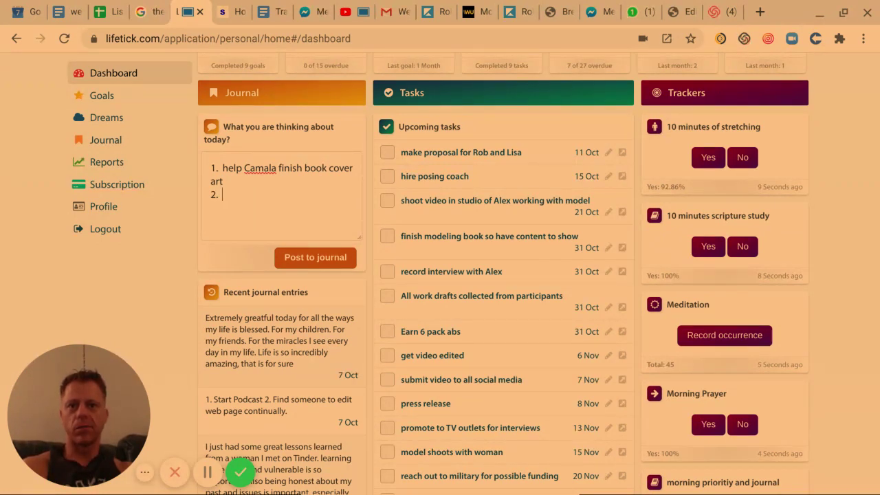
pyautogui.write(' hiking')
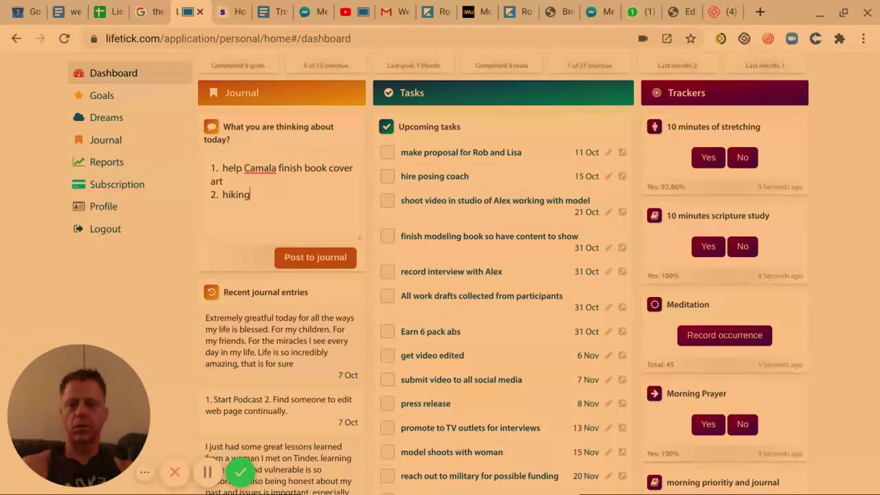
pyautogui.write(' time together')
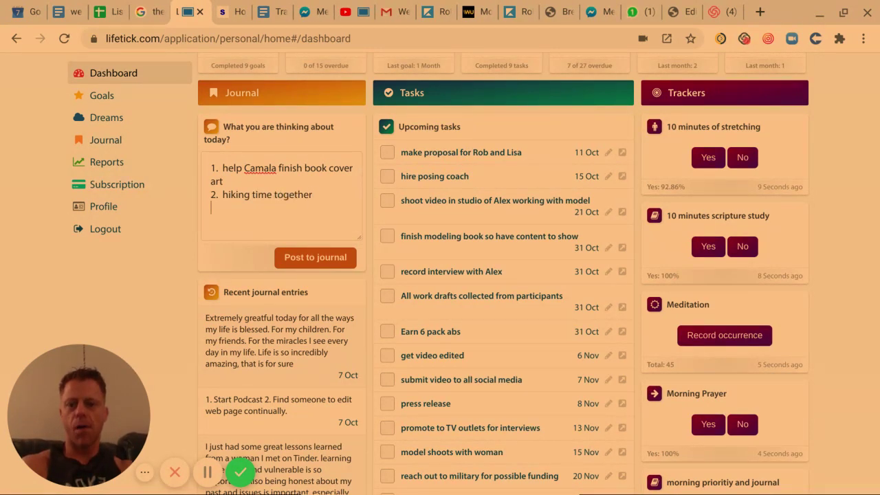
pyautogui.press('Return')
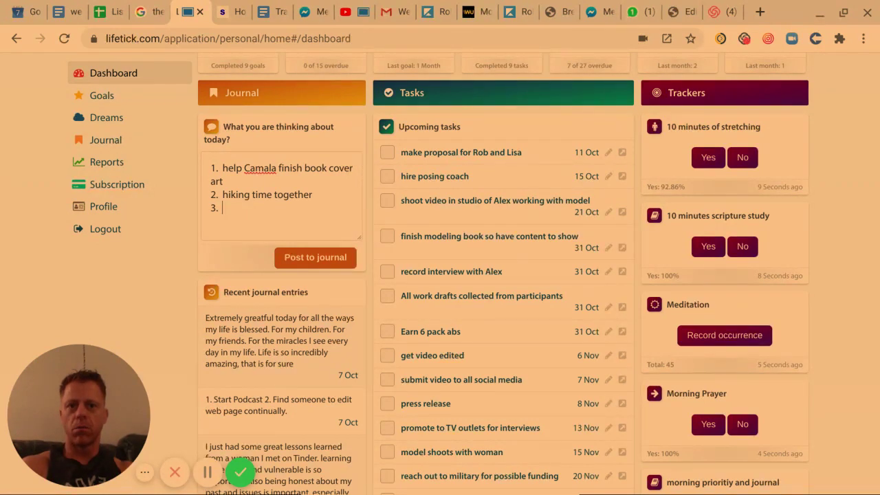
pyautogui.write('s')
pyautogui.press('BackSpace')
pyautogui.write('hire e')
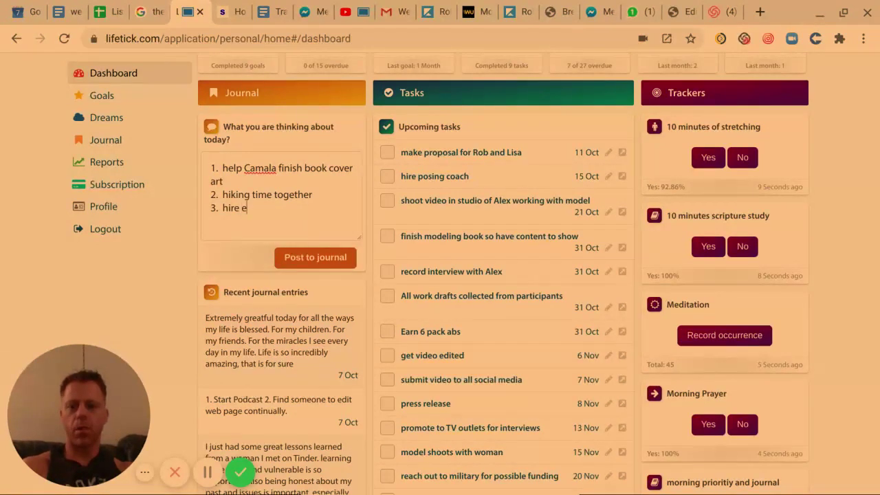
pyautogui.write('ditor for book')
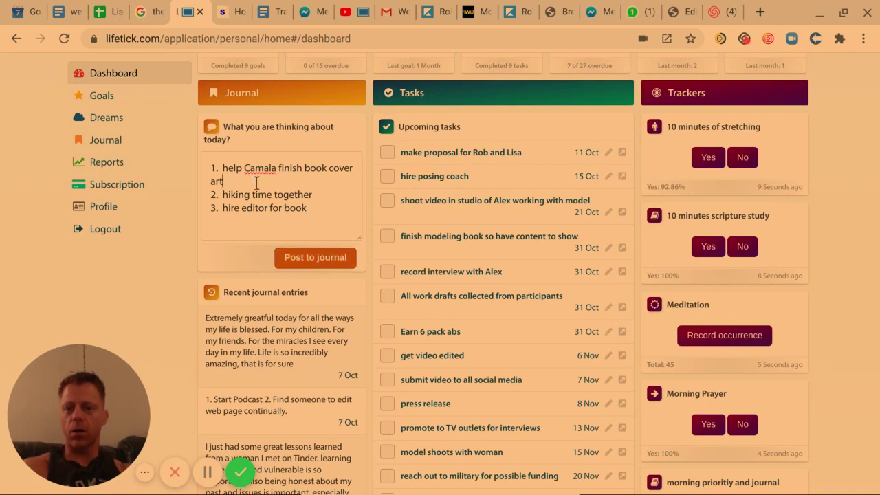
# Post the three-item entry to the journal
pyautogui.click(231, 176)
pyautogui.moveTo(227, 180); pyautogui.dragTo(209, 168)
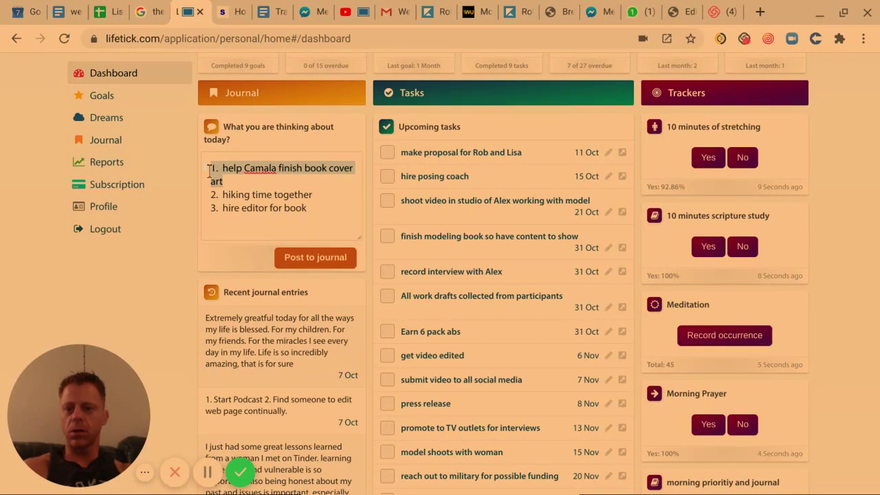
pyautogui.click(319, 196)
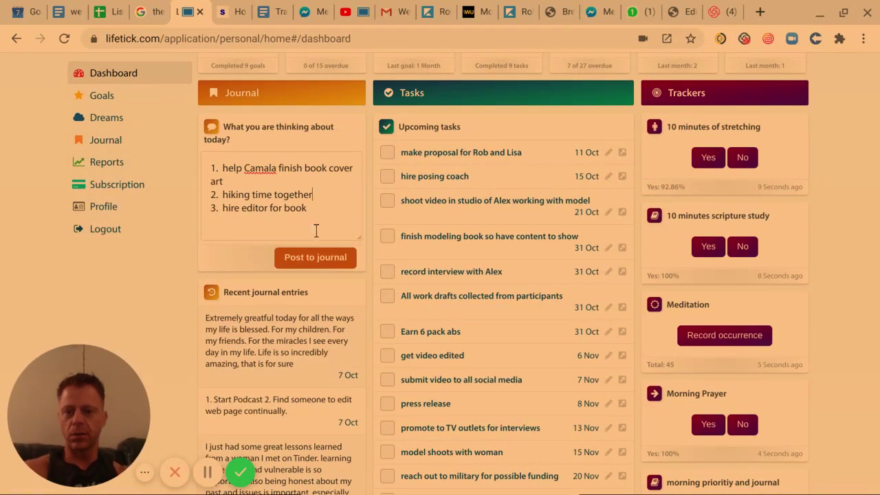
pyautogui.click(318, 257)
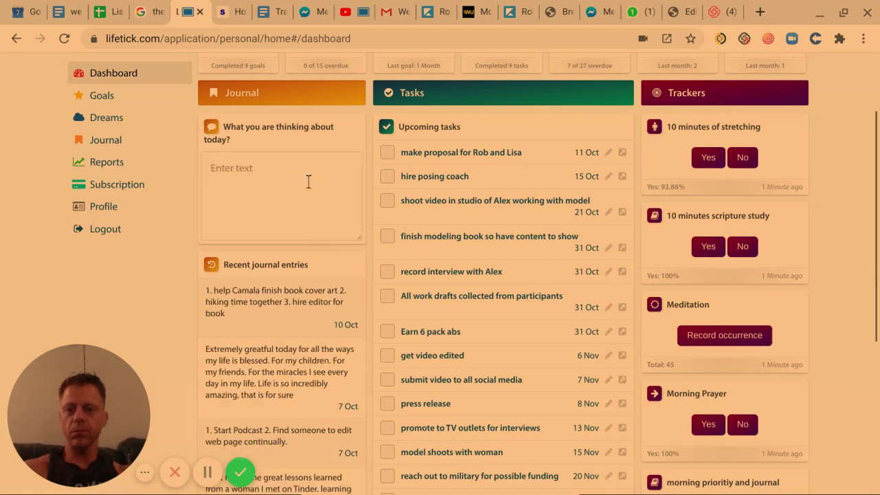
pyautogui.click(307, 180)
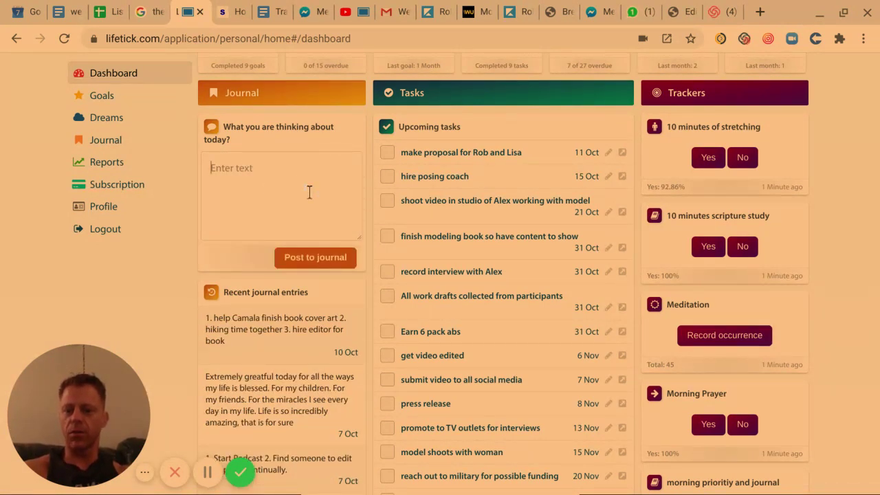
pyautogui.moveTo(309, 423); pyautogui.dragTo(213, 385)
pyautogui.click(272, 168)
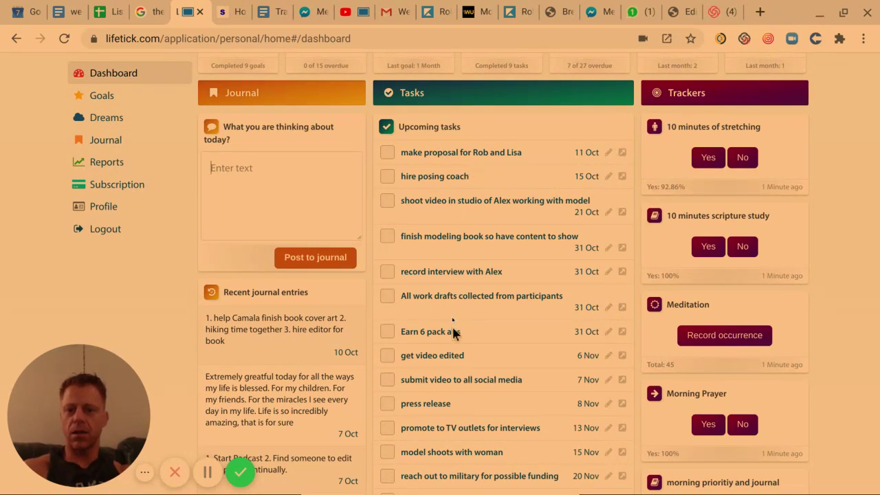
# Open the "Build out PTSD project" goal, review its task list and due dates, and close it
pyautogui.scroll(3, 452, 278)
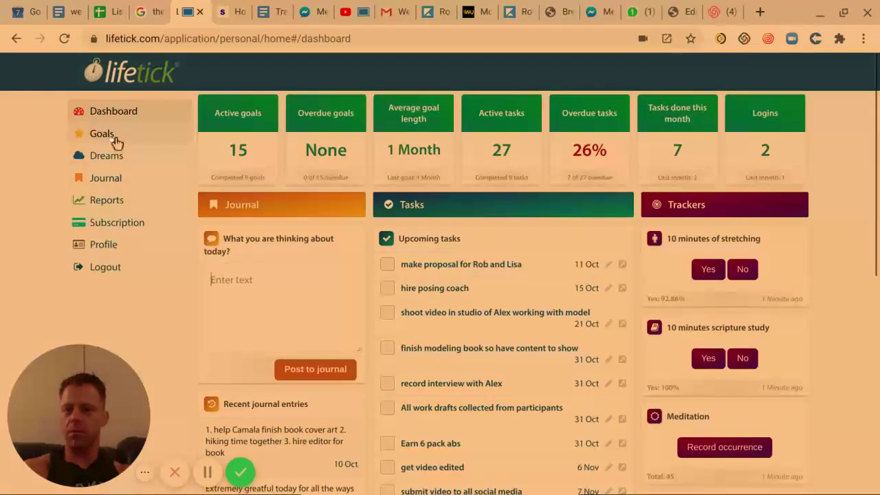
pyautogui.click(102, 135)
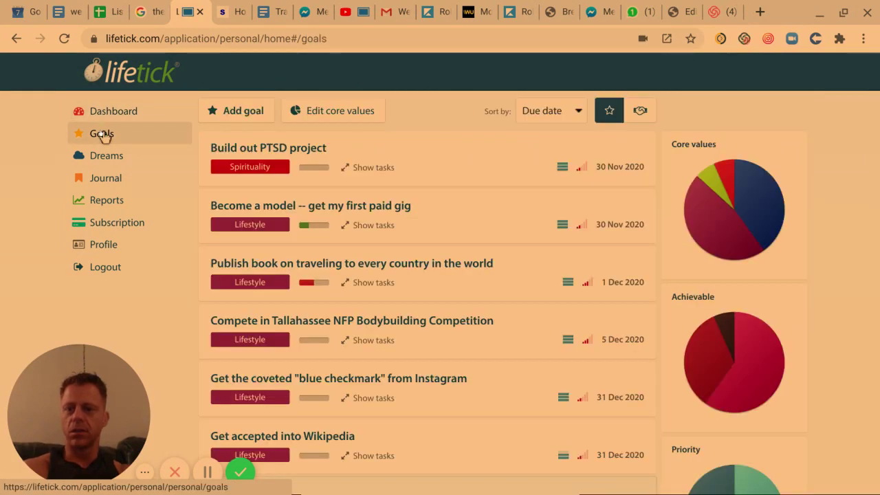
pyautogui.click(419, 176)
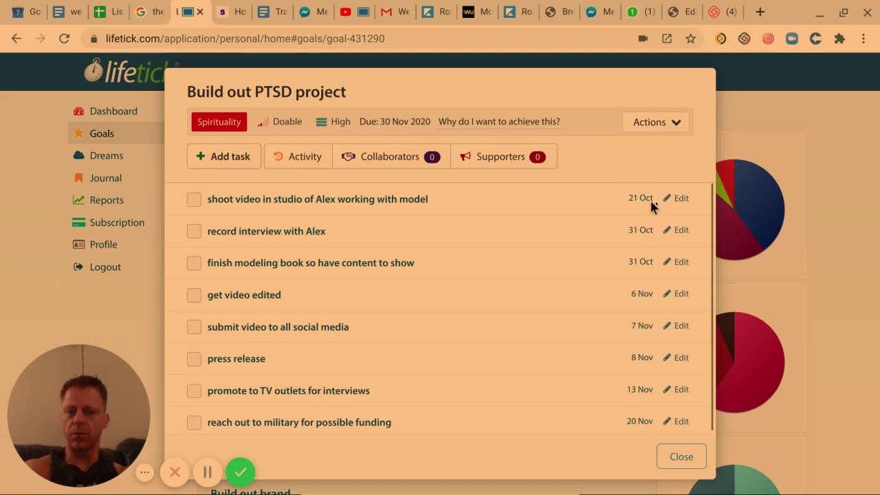
pyautogui.scroll(-1, 338, 199)
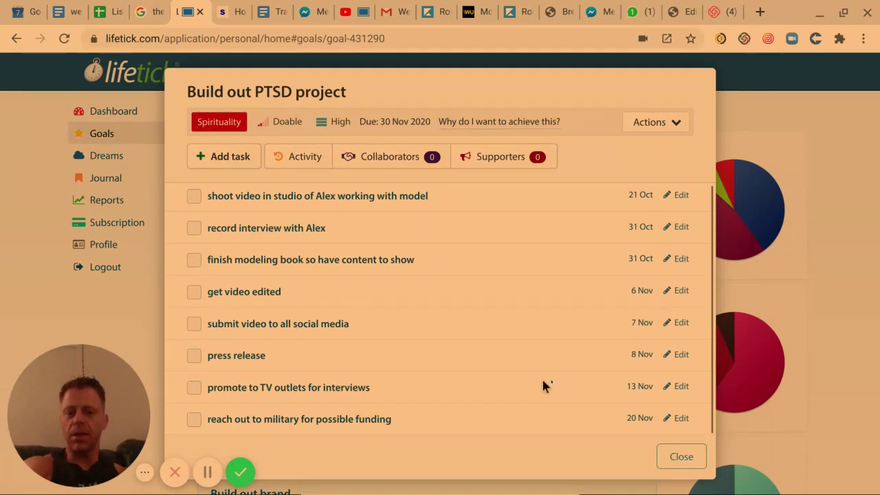
pyautogui.click(681, 457)
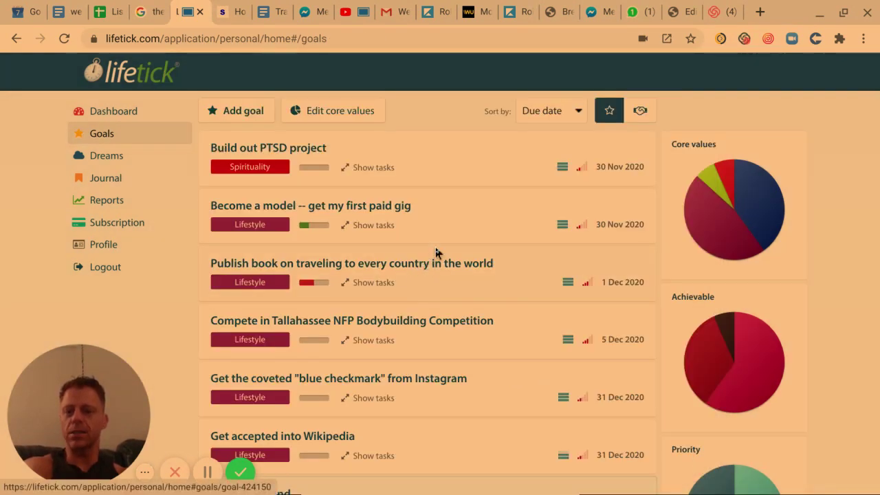
# Start a new task named "hire Fiverr person to build this out" in the "Get accepted into Wikipedia" goal
pyautogui.scroll(-1, 448, 236)
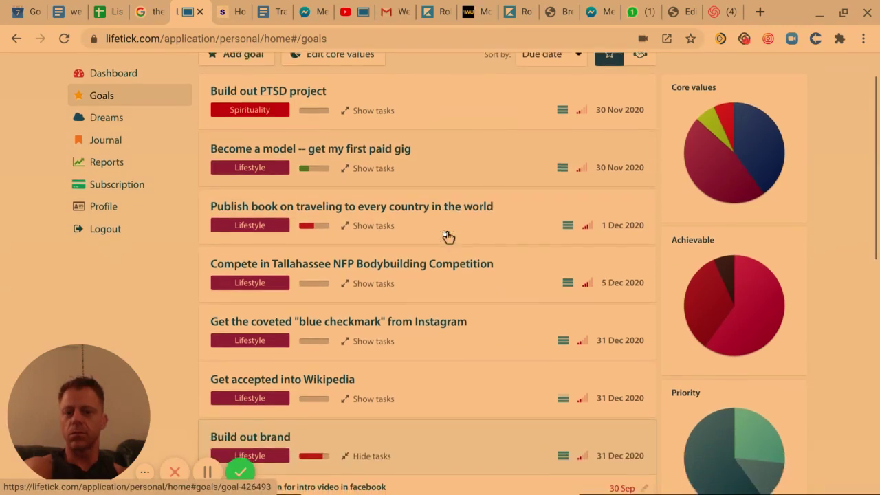
pyautogui.scroll(-1, 447, 236)
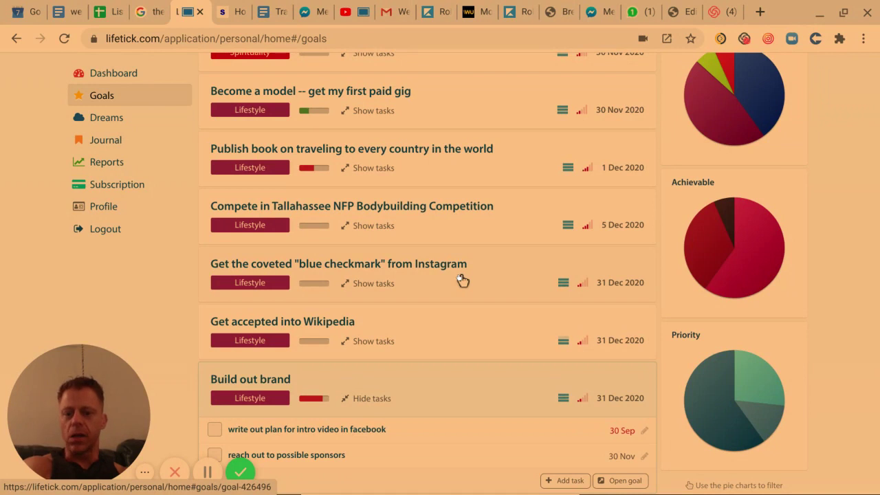
pyautogui.scroll(-1, 462, 280)
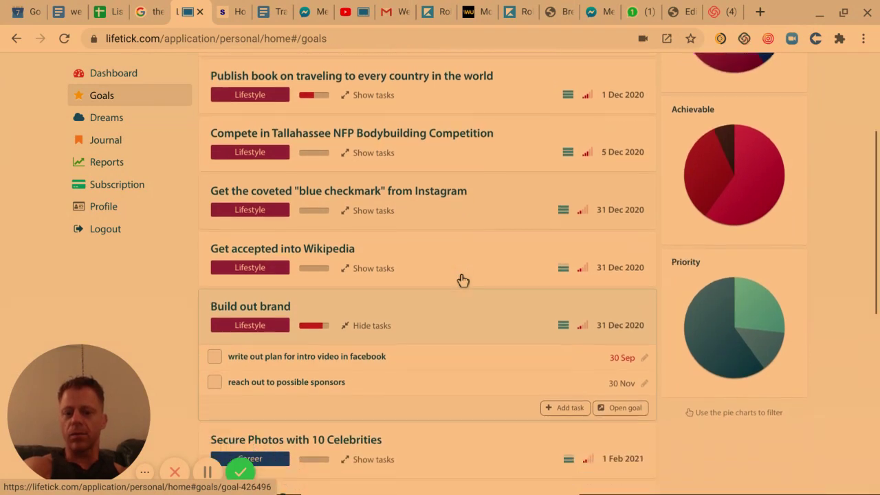
pyautogui.click(409, 253)
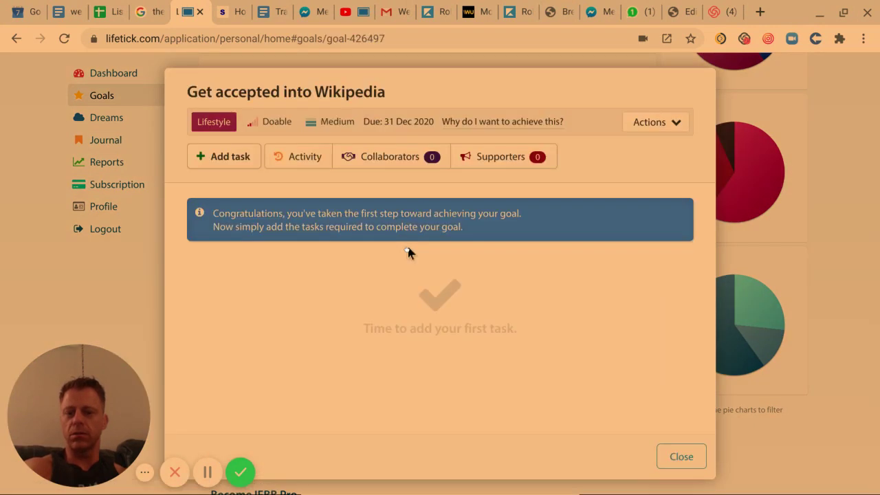
pyautogui.click(238, 159)
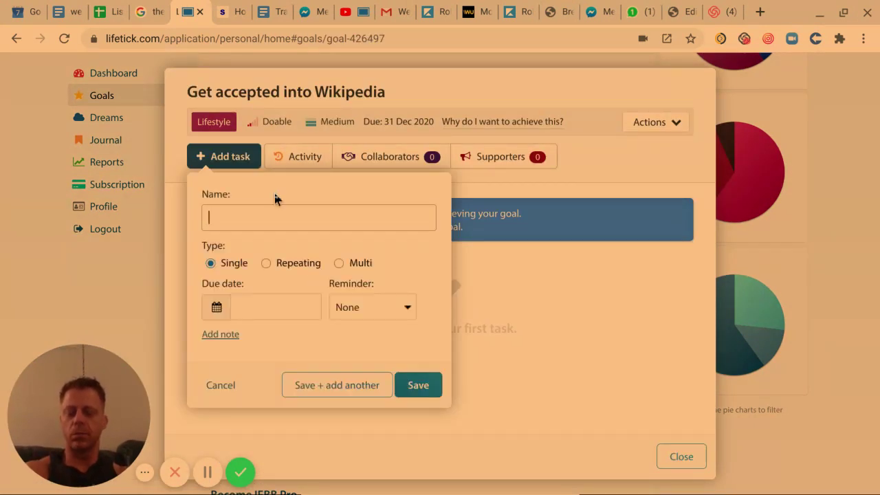
pyautogui.write('hire')
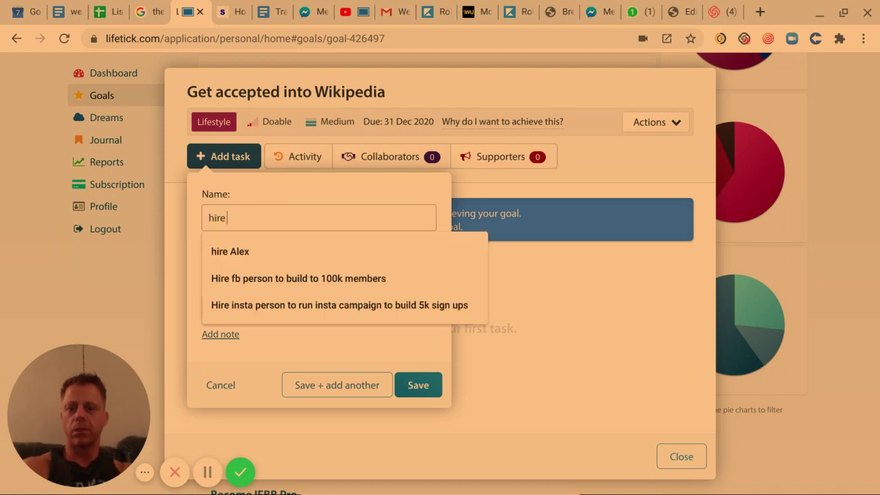
pyautogui.write(' F')
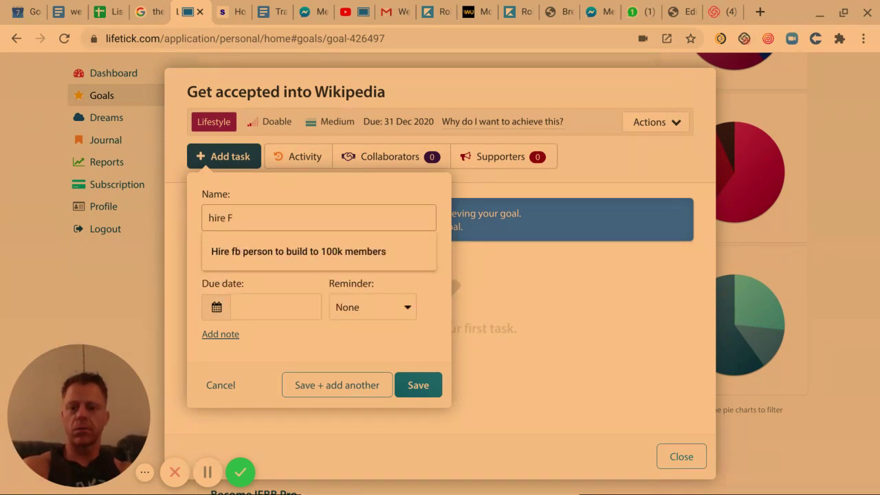
pyautogui.write('iverr ')
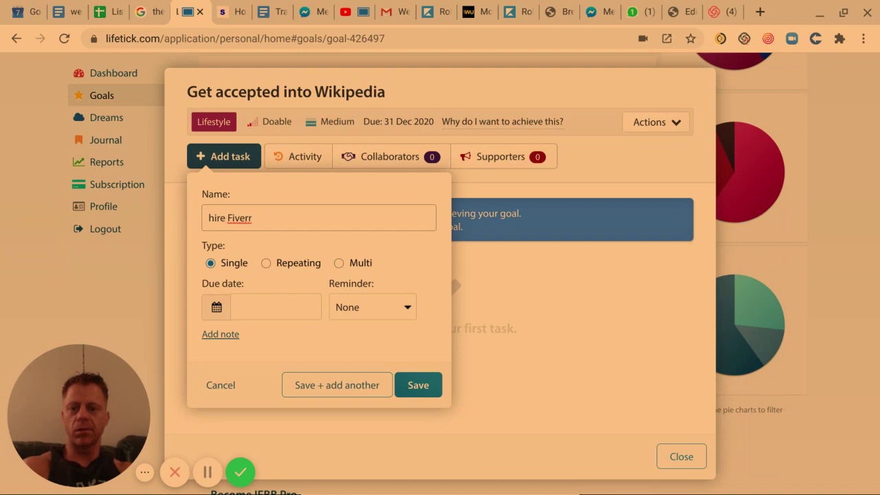
pyautogui.write('peo')
pyautogui.write('son to build this out')
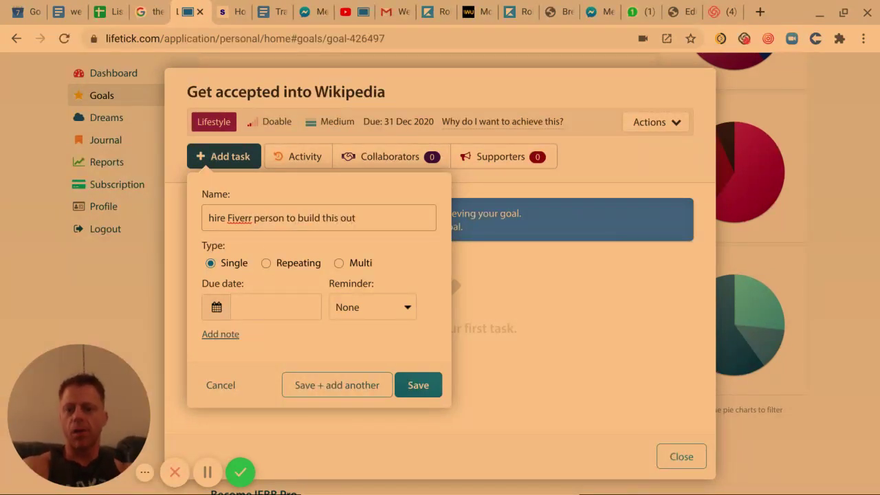
# Set the Wikipedia task's due date to 11 Oct 2020, save the task and close the goal
pyautogui.click(264, 307)
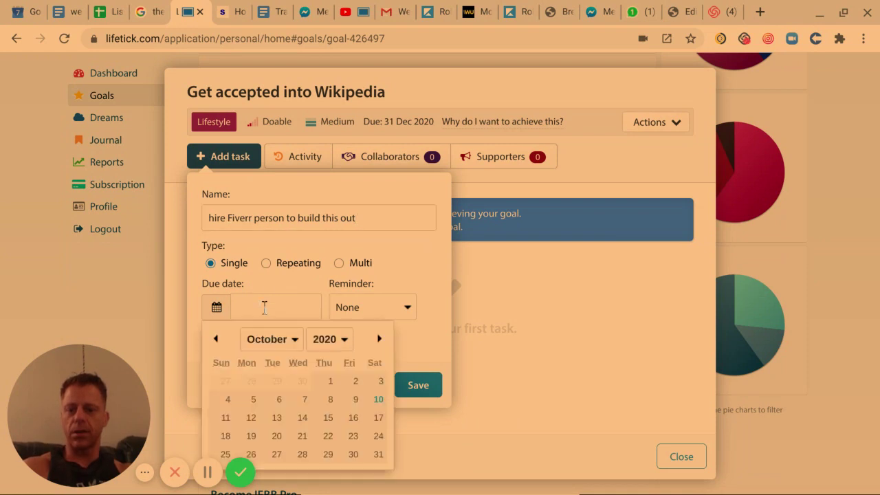
pyautogui.click(227, 419)
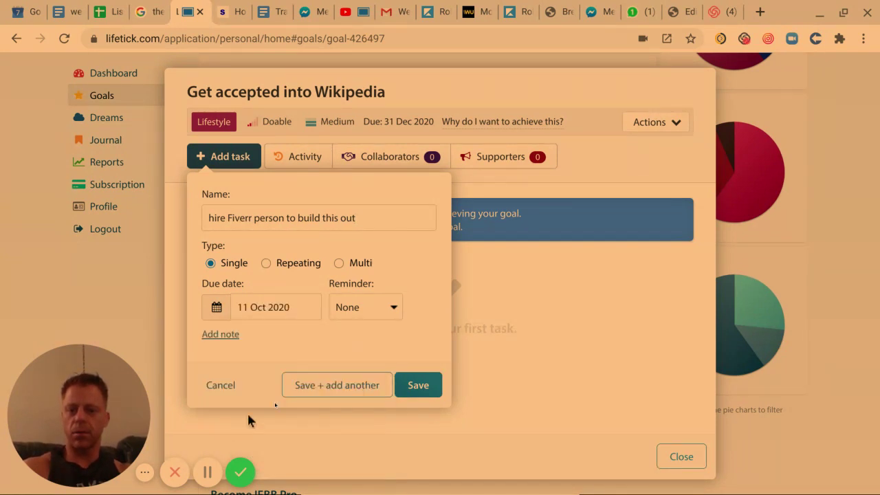
pyautogui.click(418, 384)
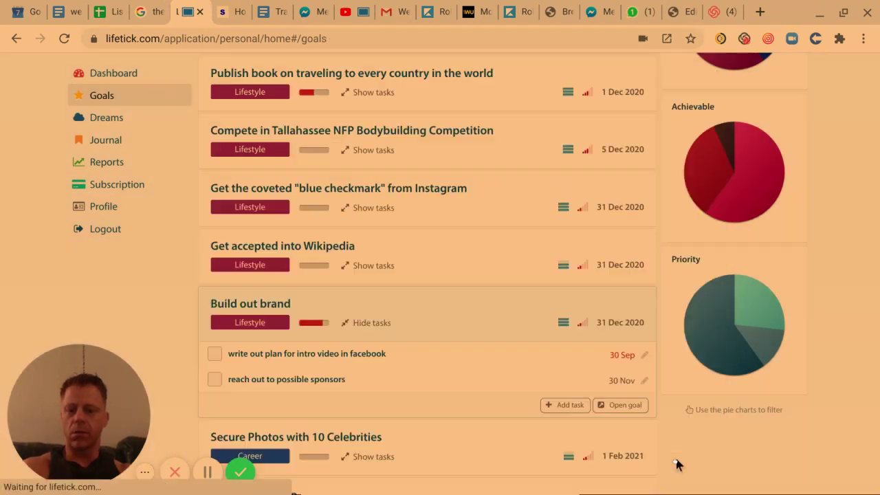
pyautogui.click(679, 457)
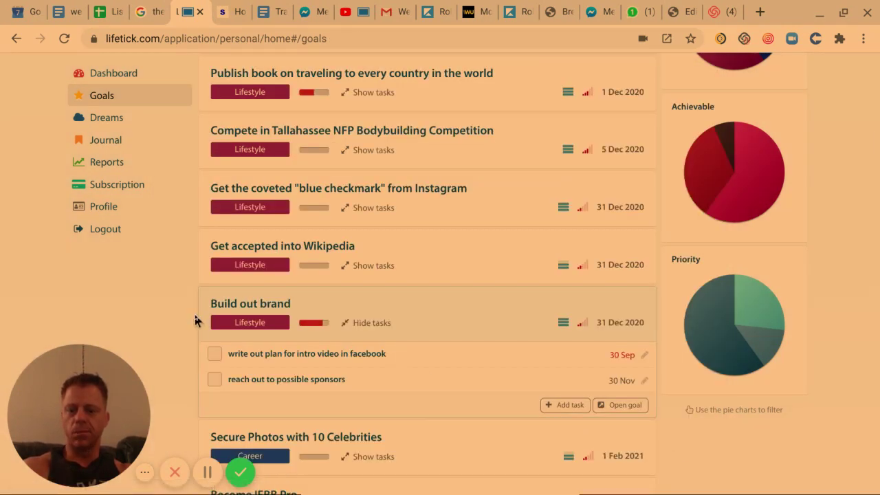
# Start a task named "ask my social media manager how to do this" in the Instagram "blue checkmark" goal
pyautogui.click(433, 209)
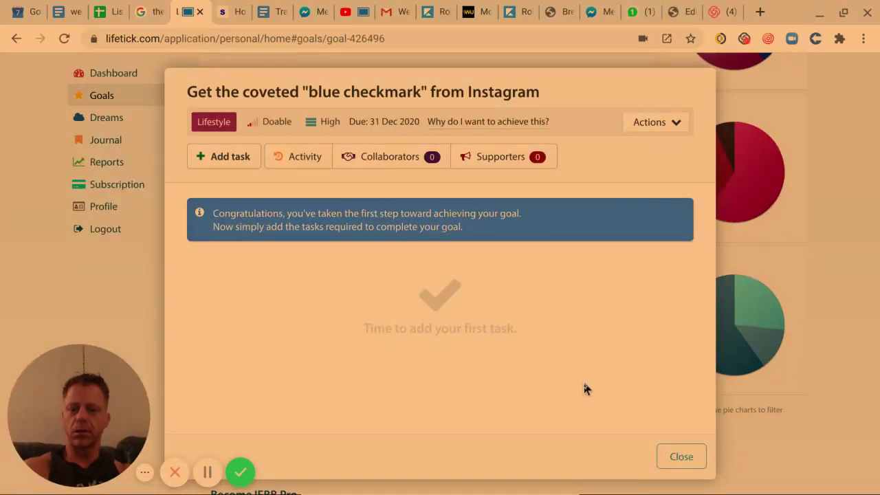
pyautogui.click(215, 157)
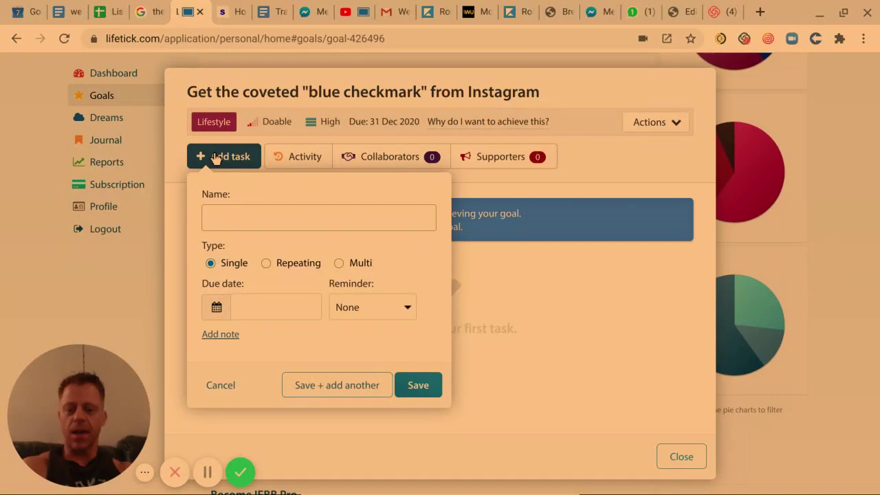
pyautogui.write('ask')
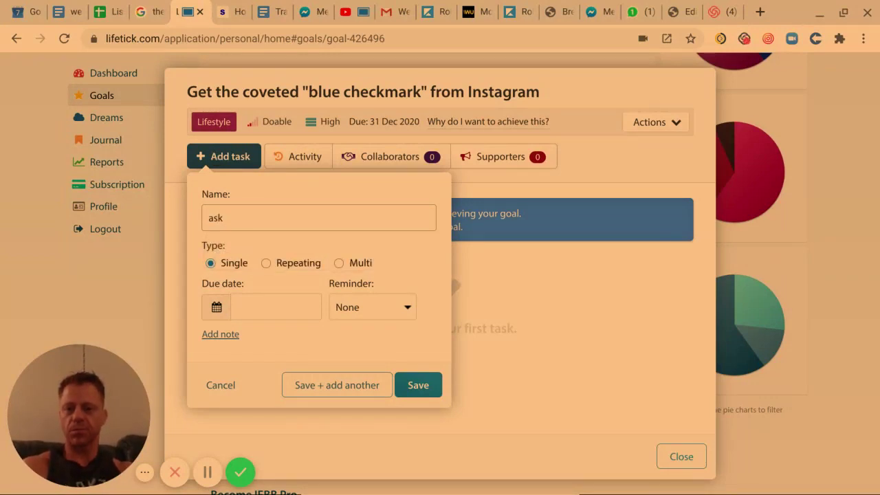
pyautogui.write(' Flyerr')
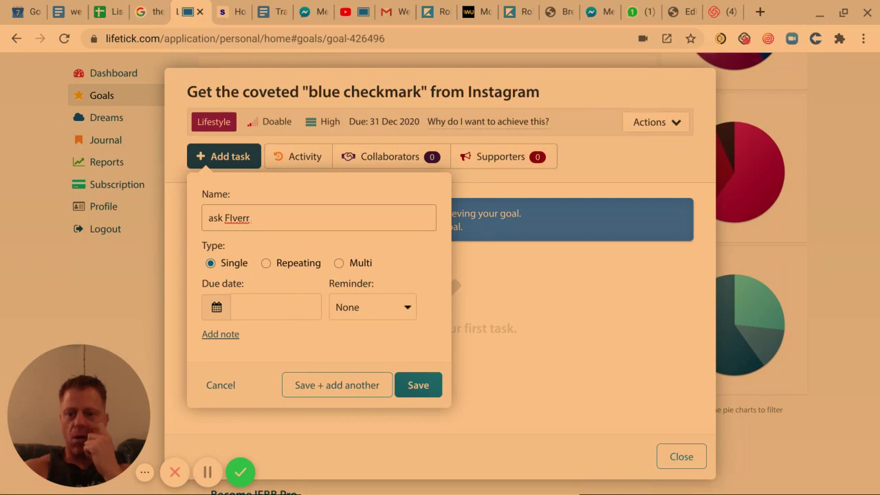
pyautogui.press('BackSpace')
pyautogui.press('BackSpace')
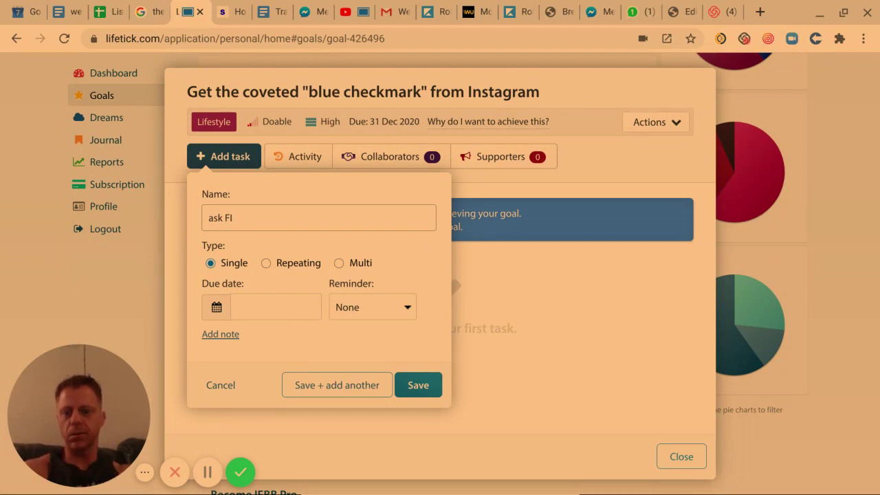
pyautogui.press('BackSpace')
pyautogui.press('BackSpace')
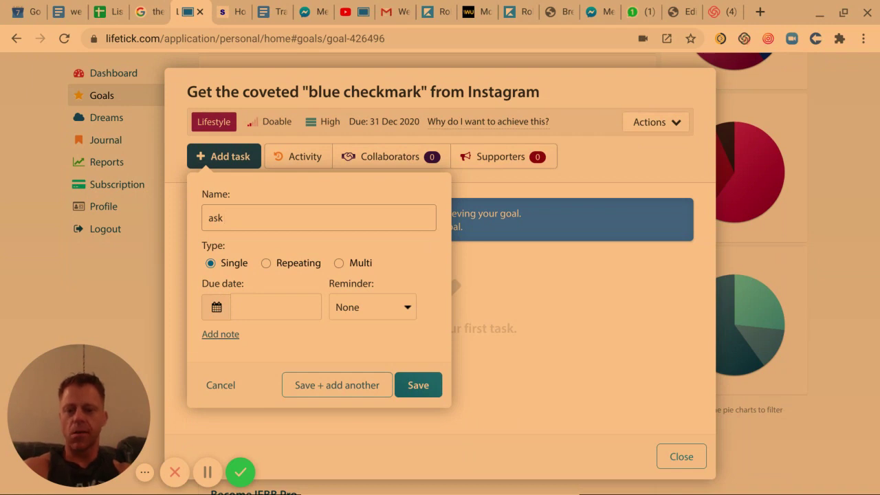
pyautogui.write('my social ')
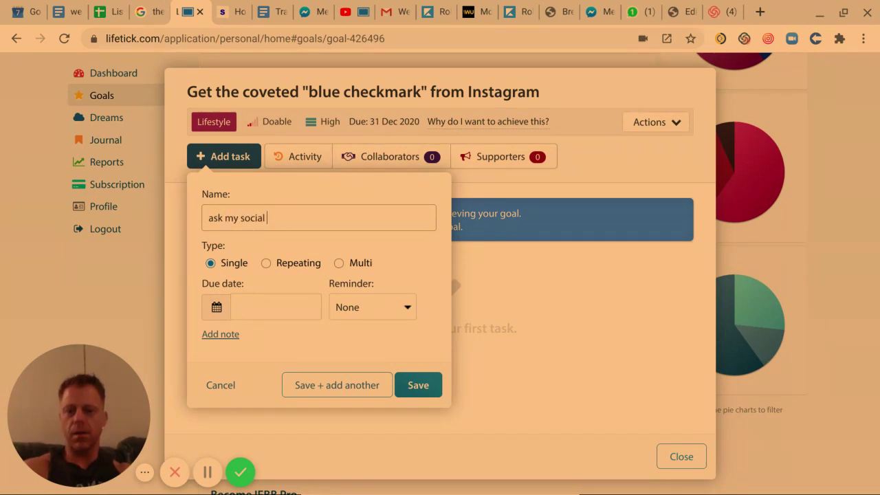
pyautogui.write('media manager how ')
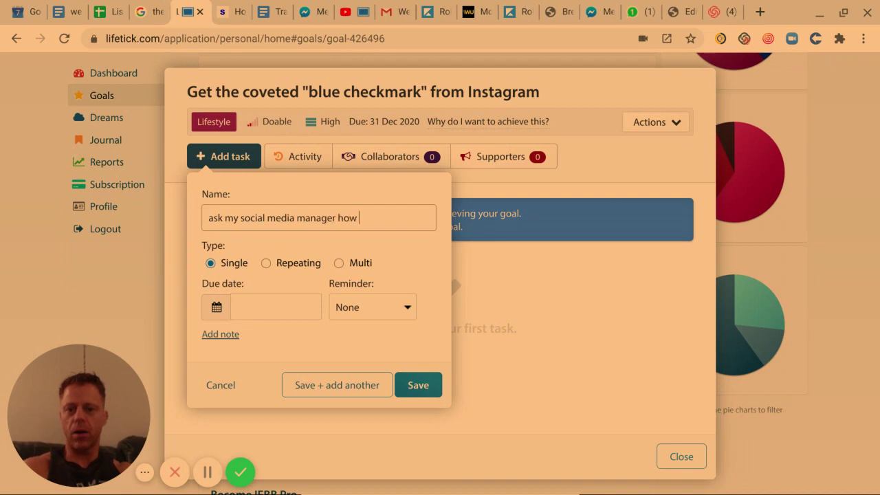
pyautogui.write('to do this')
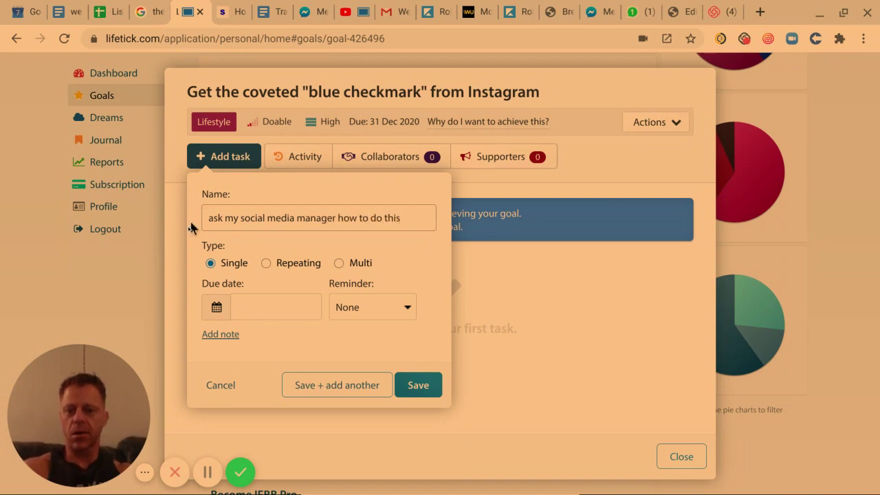
# Set the Instagram task's due date to 10 Oct 2020, save the task and close the goal
pyautogui.click(281, 304)
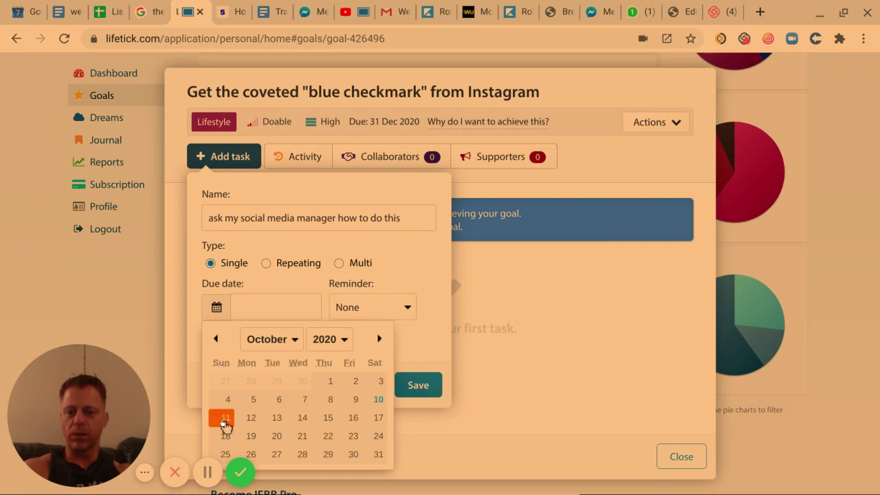
pyautogui.click(379, 399)
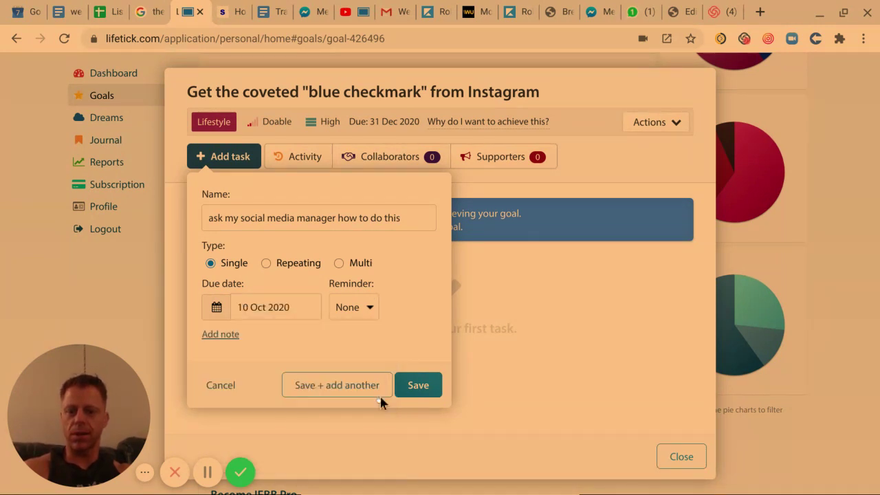
pyautogui.click(418, 385)
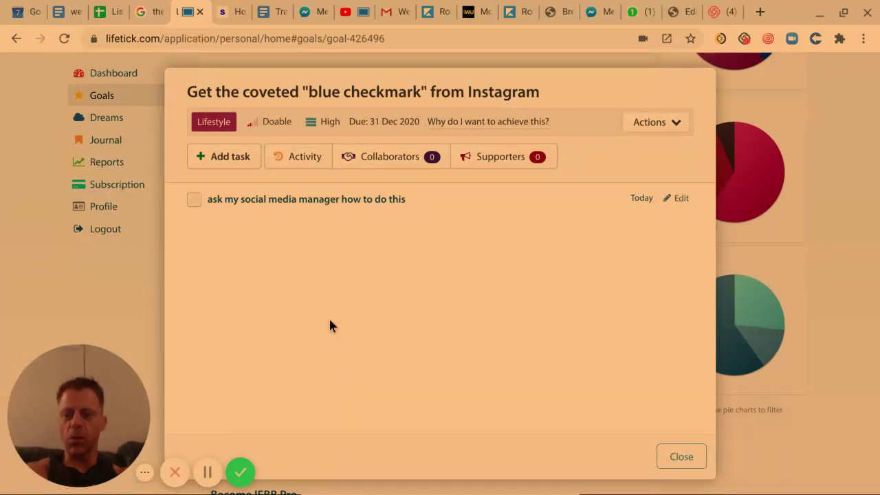
pyautogui.click(670, 455)
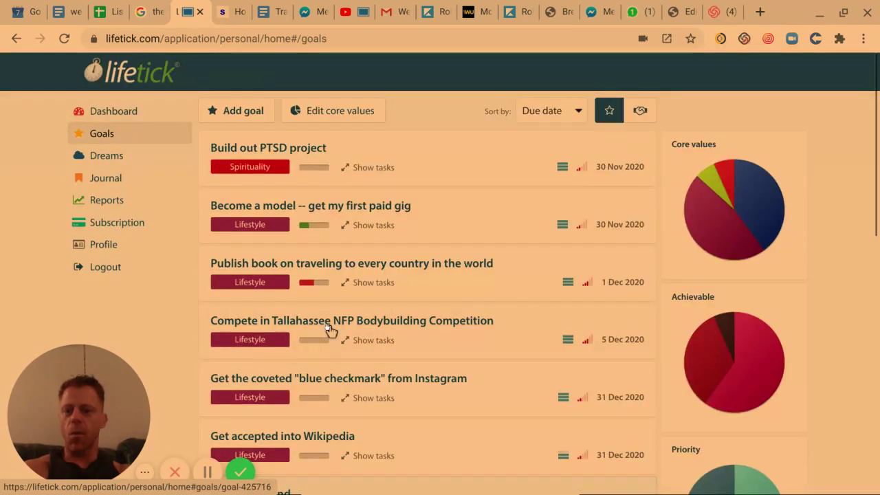
# View the journal history and the list of dreams, and return to the goals list
pyautogui.click(132, 189)
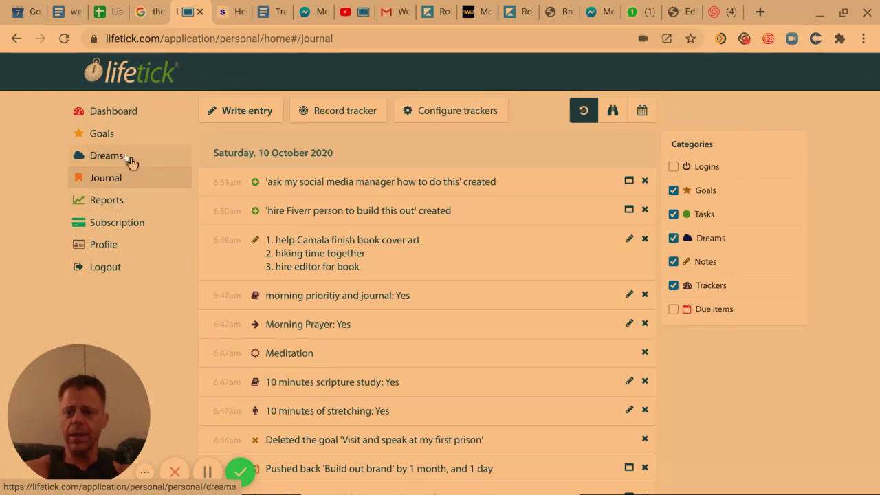
pyautogui.click(124, 155)
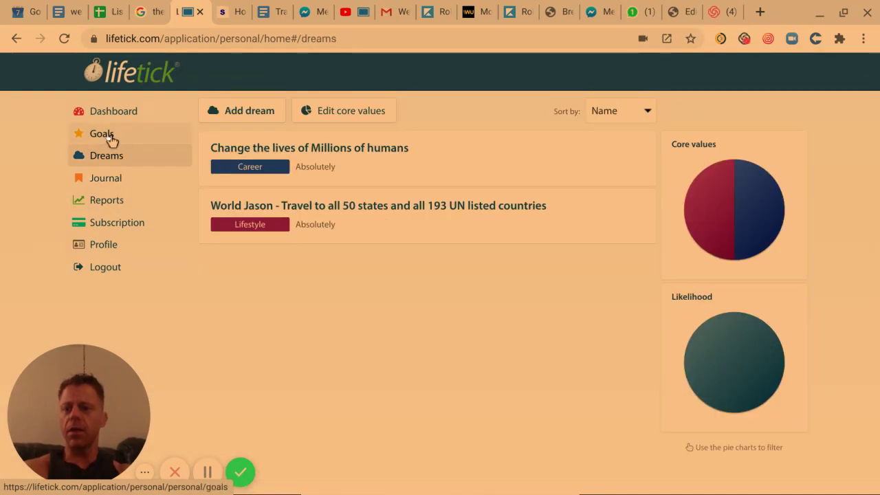
pyautogui.click(110, 138)
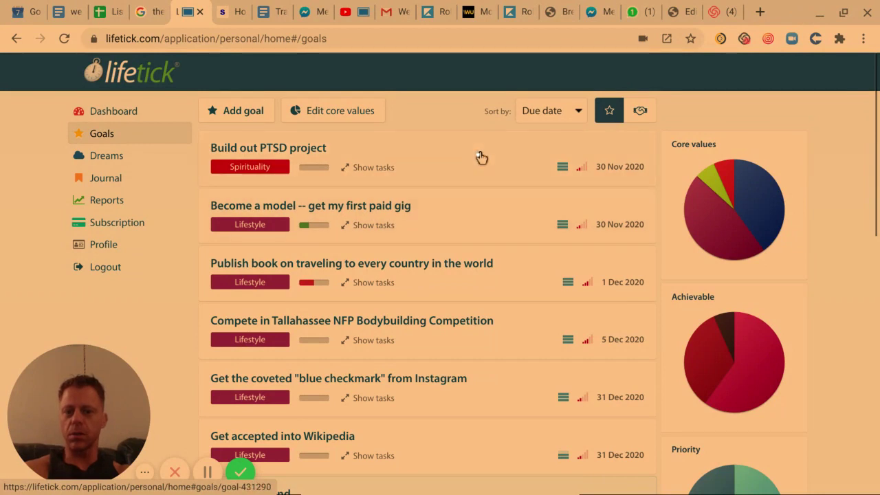
# Open a blank new-goal form, examine its S.M.A.R.T. questions, cancel it and return to the dashboard
pyautogui.click(261, 113)
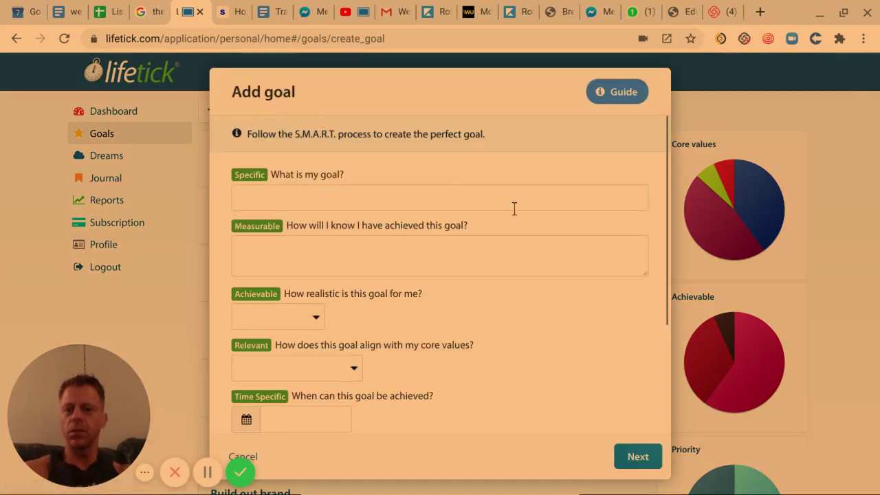
pyautogui.scroll(-1, 444, 190)
pyautogui.scroll(1, 442, 189)
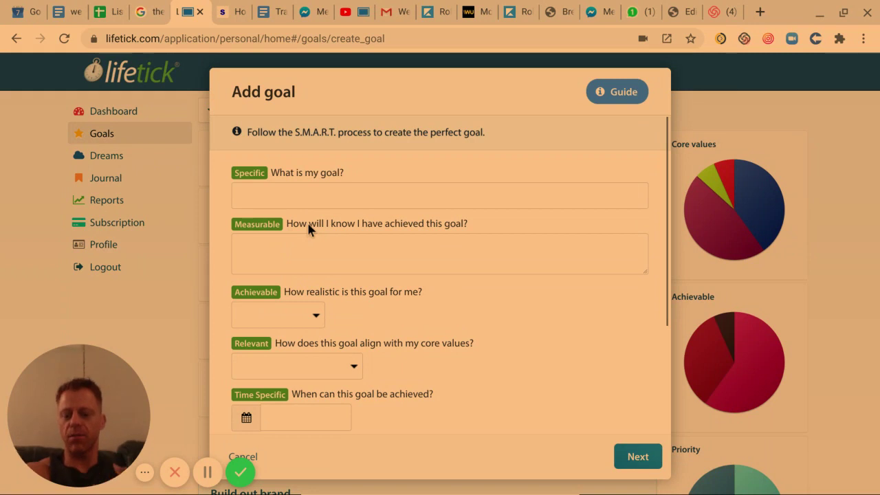
pyautogui.scroll(-2, 407, 295)
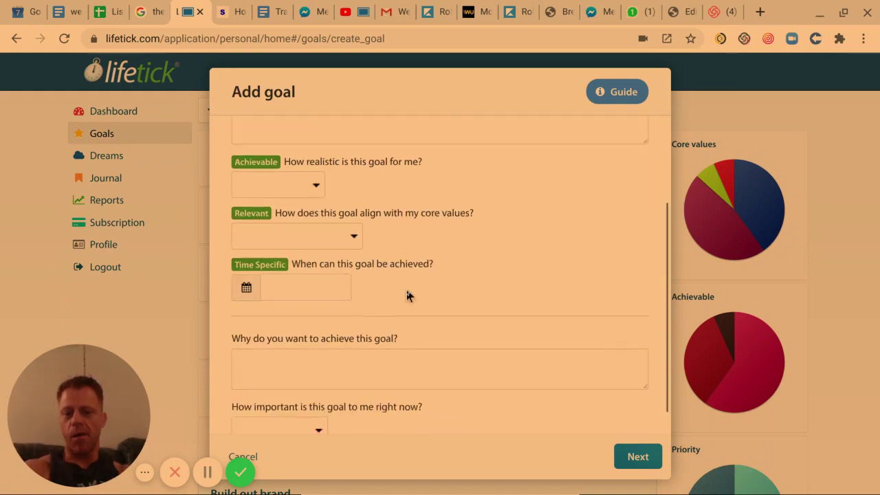
pyautogui.scroll(-1, 407, 296)
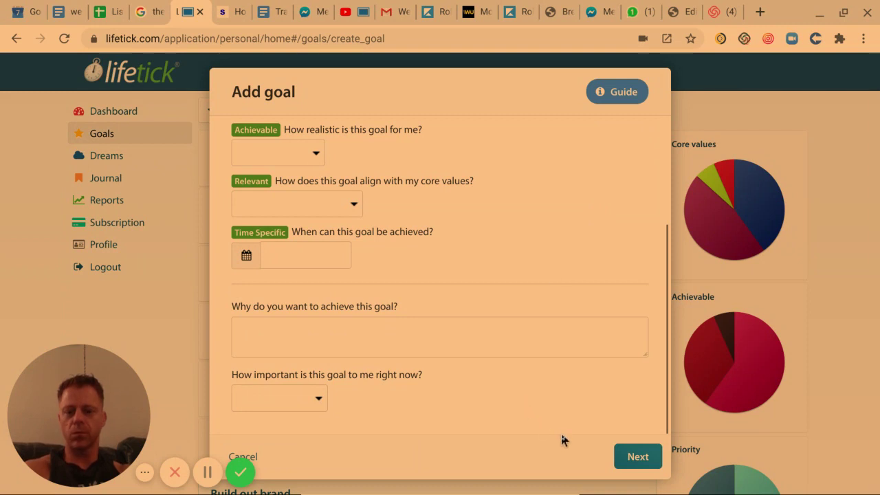
pyautogui.click(246, 456)
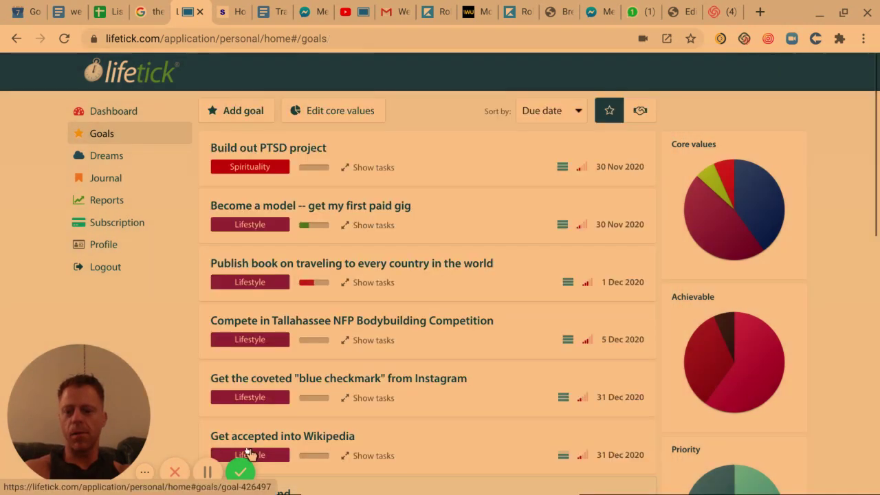
pyautogui.click(115, 121)
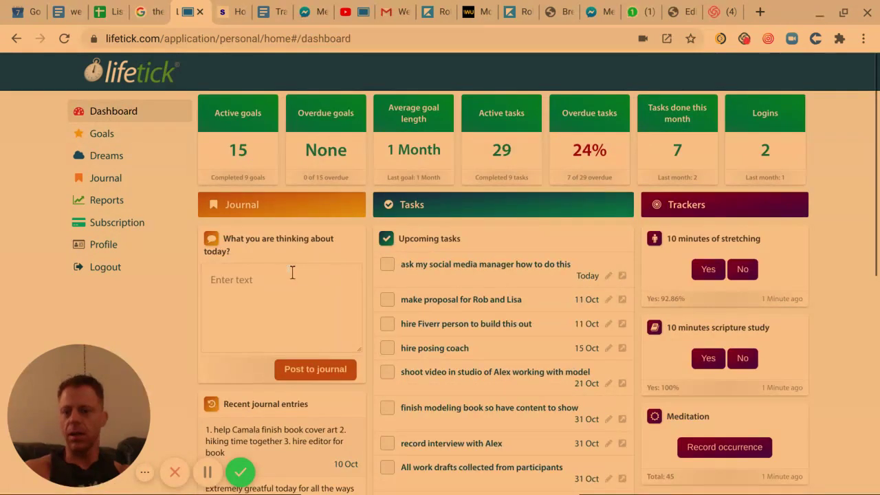